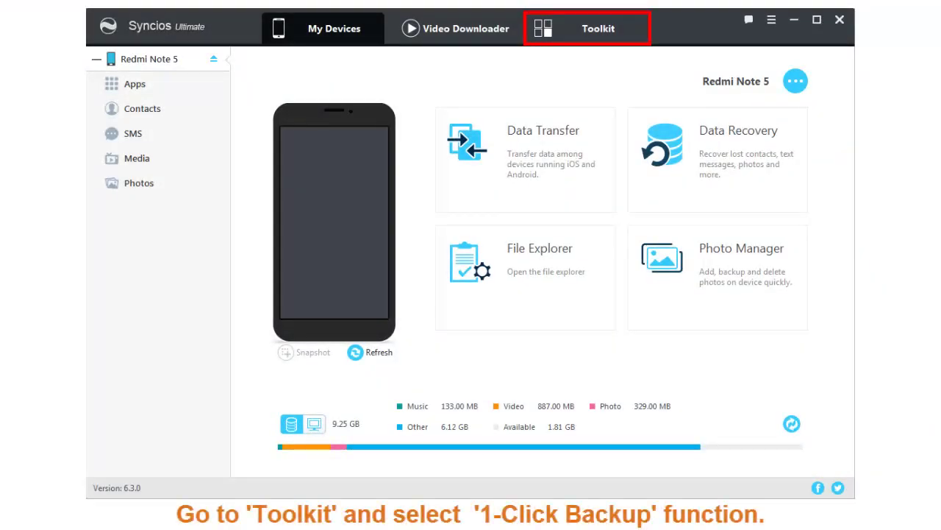
- Open Toolkit's 1-Click Backup and expand the Media and Information categories to show their items
left_click(594, 43)
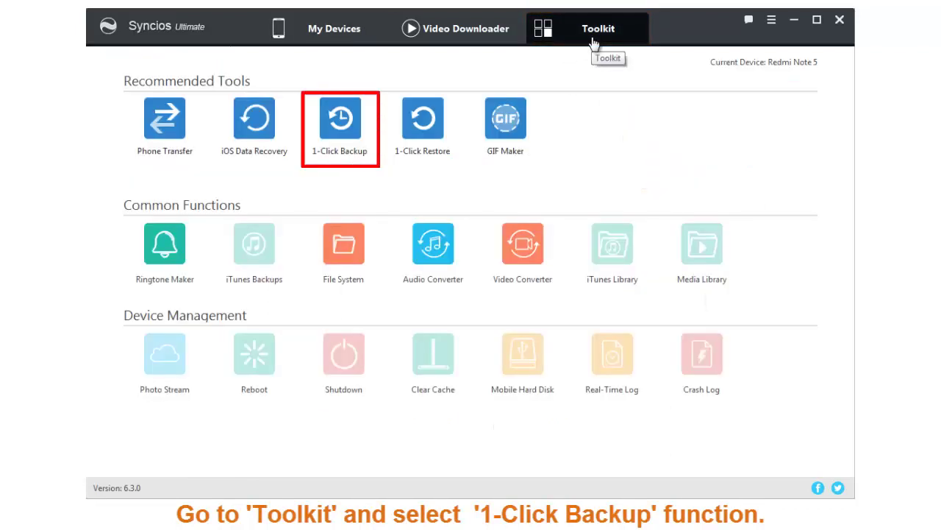
left_click(347, 146)
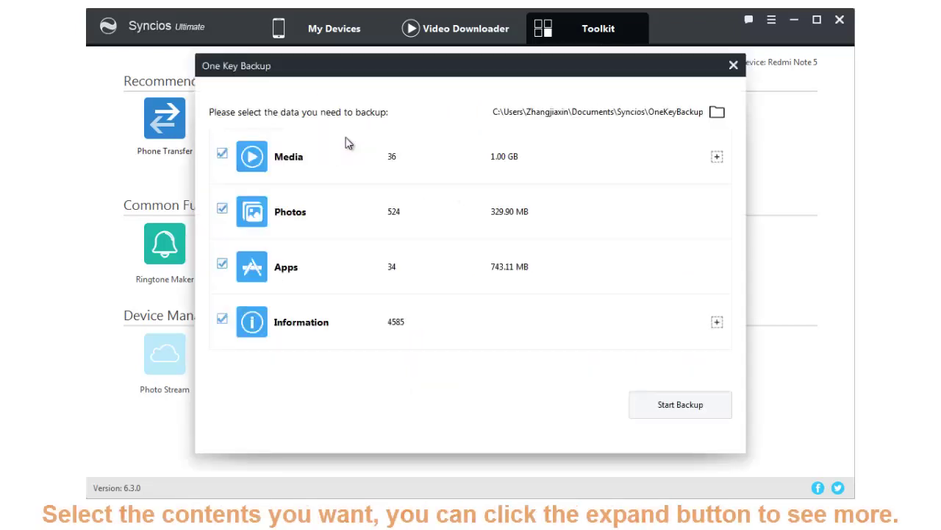
left_click(715, 158)
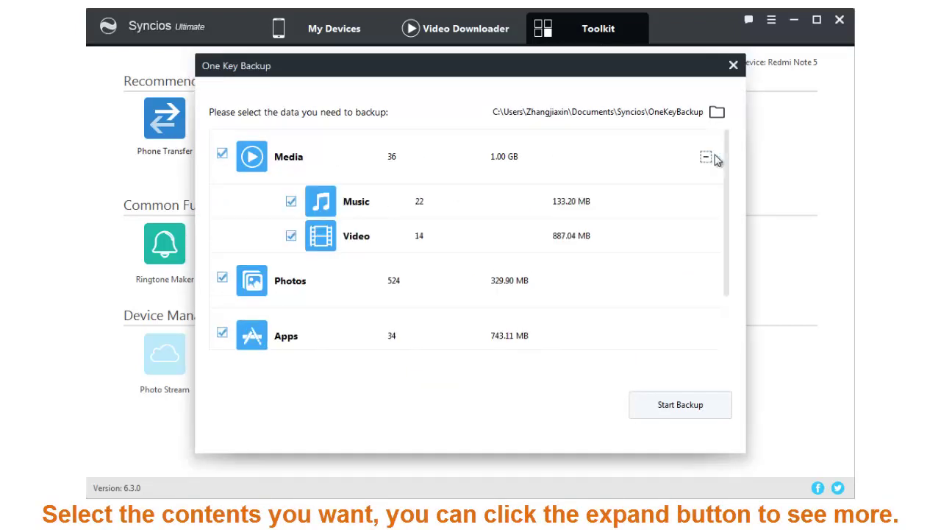
scroll(728, 296, "down", 1)
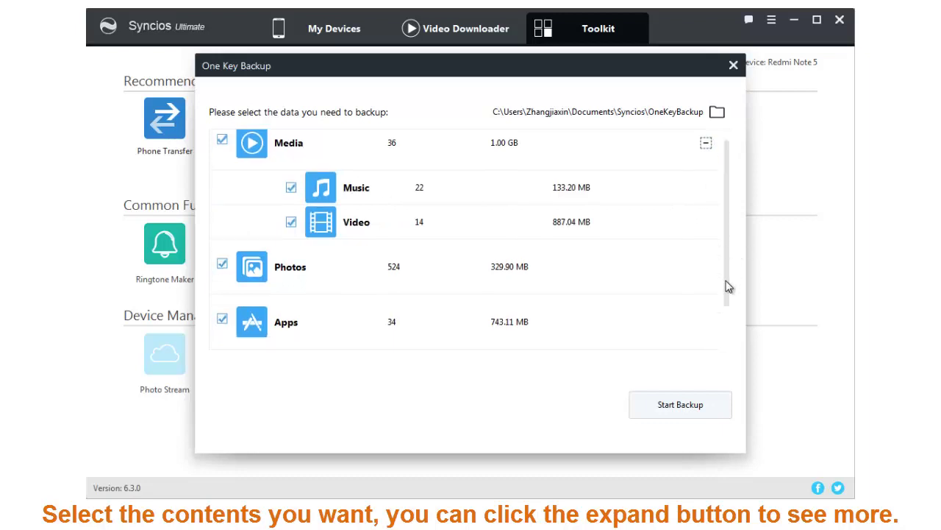
left_click_drag(728, 295, 728, 340)
left_click(706, 321)
mouse_move(730, 340)
left_mouse_down()
mouse_move(733, 354)
mouse_move(729, 212)
left_mouse_up()
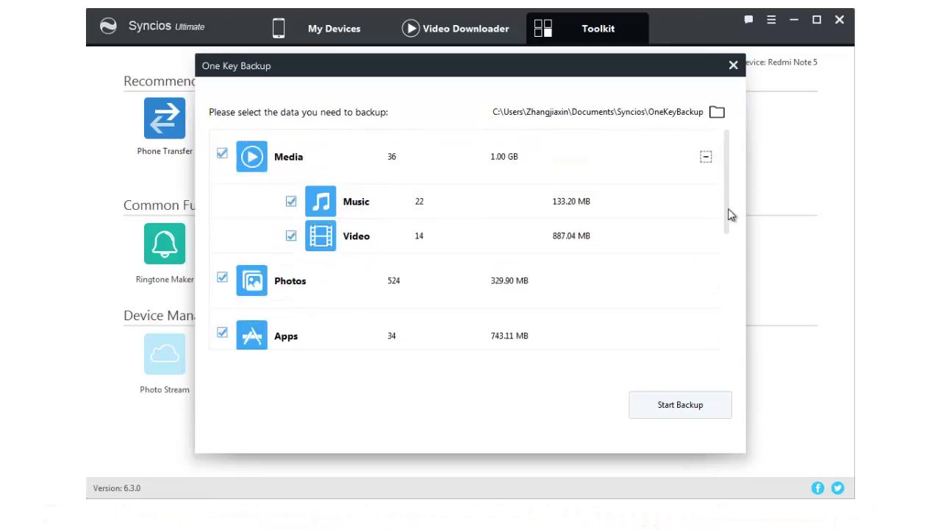
- Collapse Media and Information, then back up Media, Photos, Apps and Information
left_click(706, 159)
left_click(707, 323)
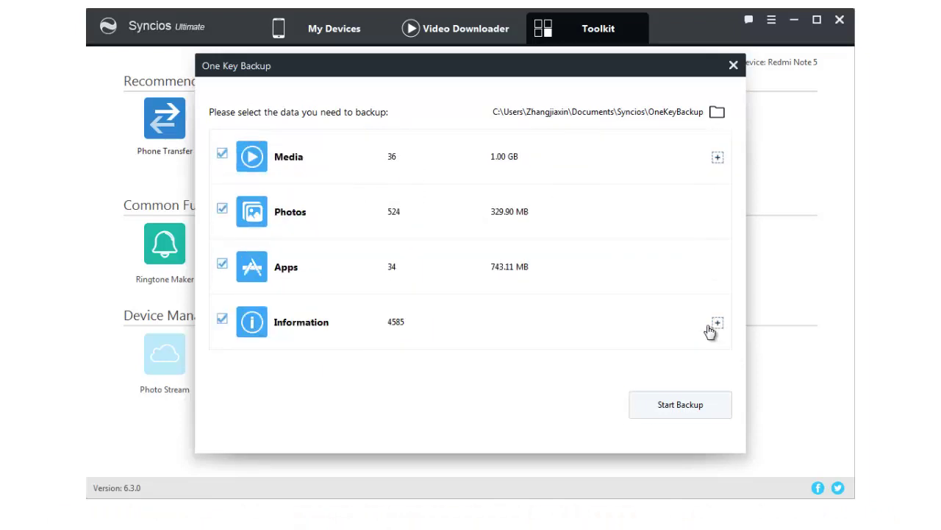
left_click(707, 410)
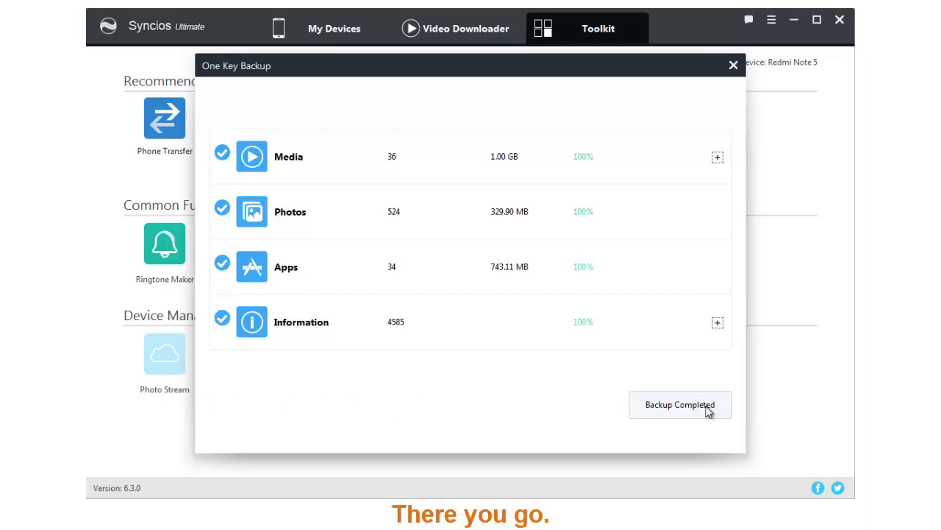
- Close the finished backup and pick a different backup in 1-Click Restore, showing its 196 photos
left_click(709, 410)
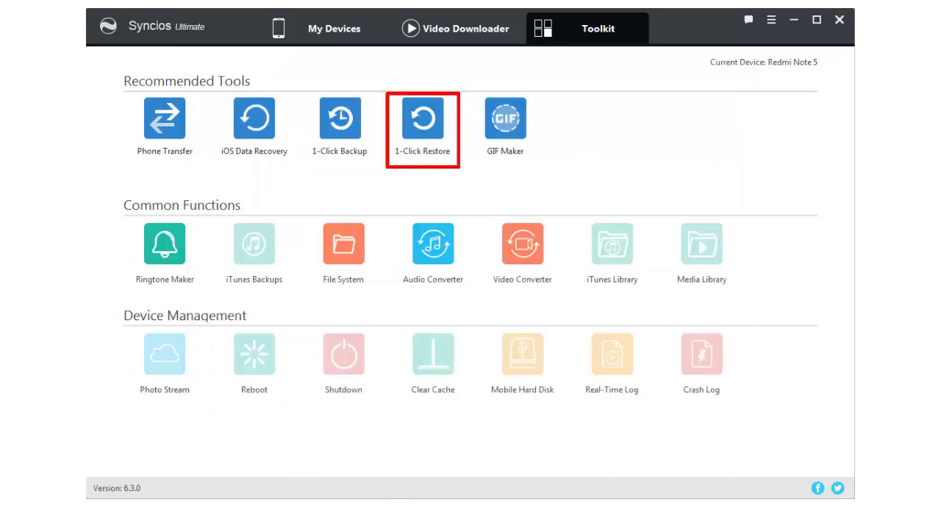
left_click(439, 122)
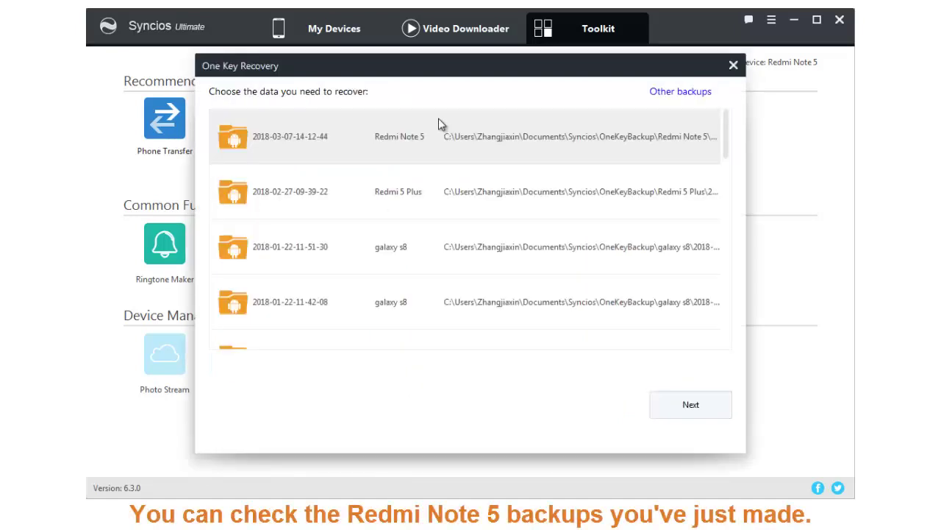
left_click(717, 404)
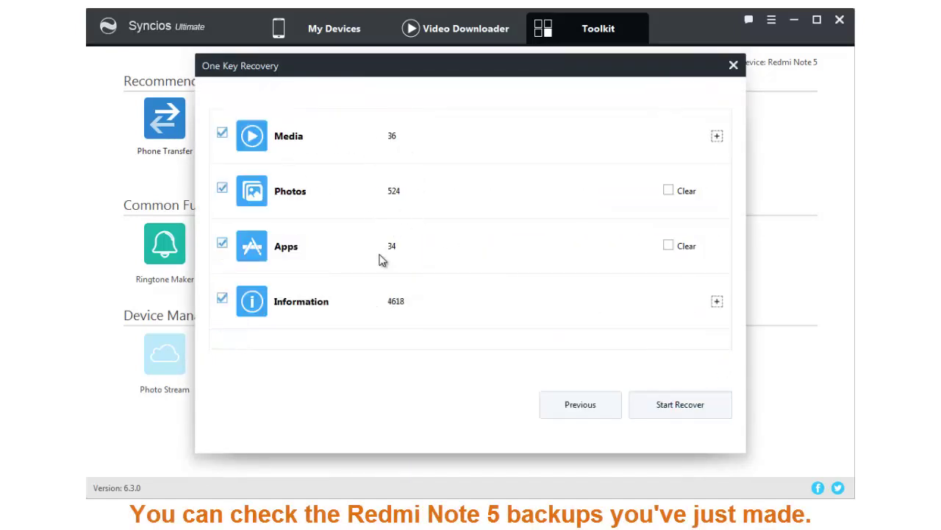
left_click(570, 404)
left_click_drag(725, 147, 726, 311)
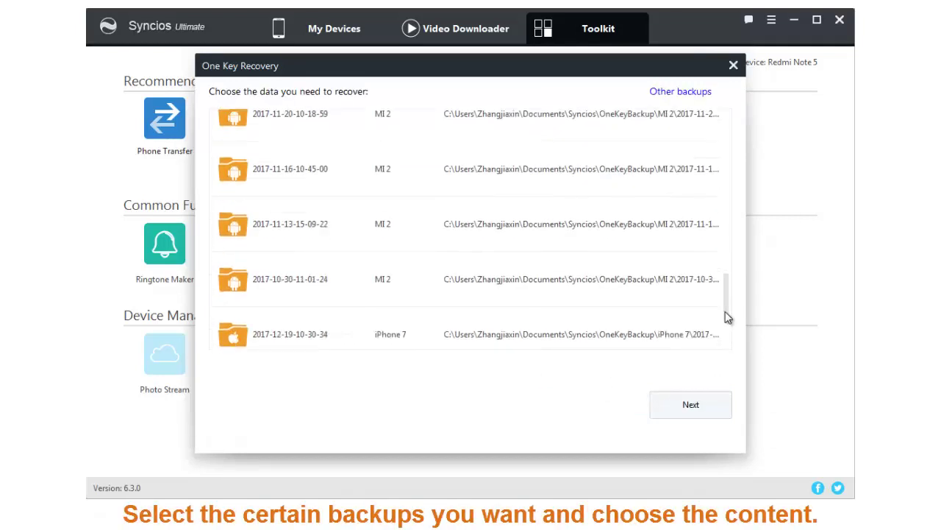
left_click(683, 411)
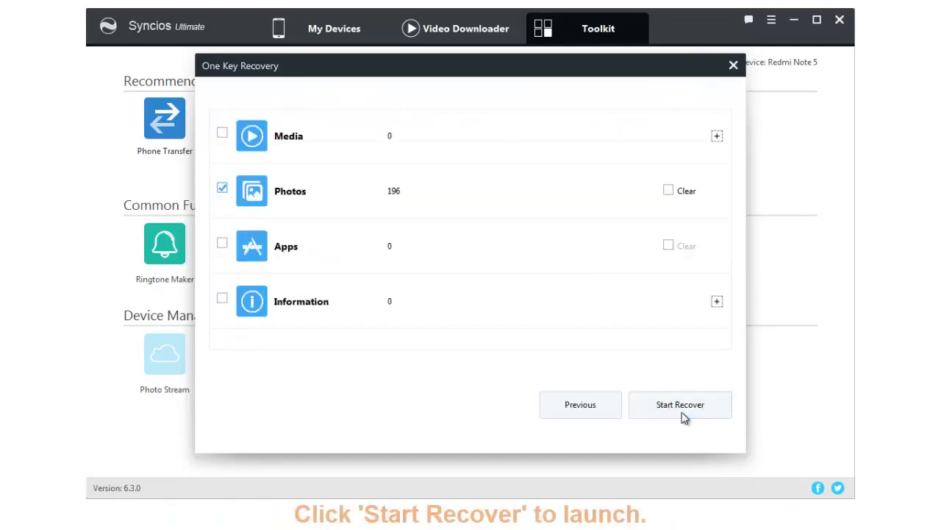
- Start recovering the 196 photos onto the Redmi Note 5
left_click(680, 411)
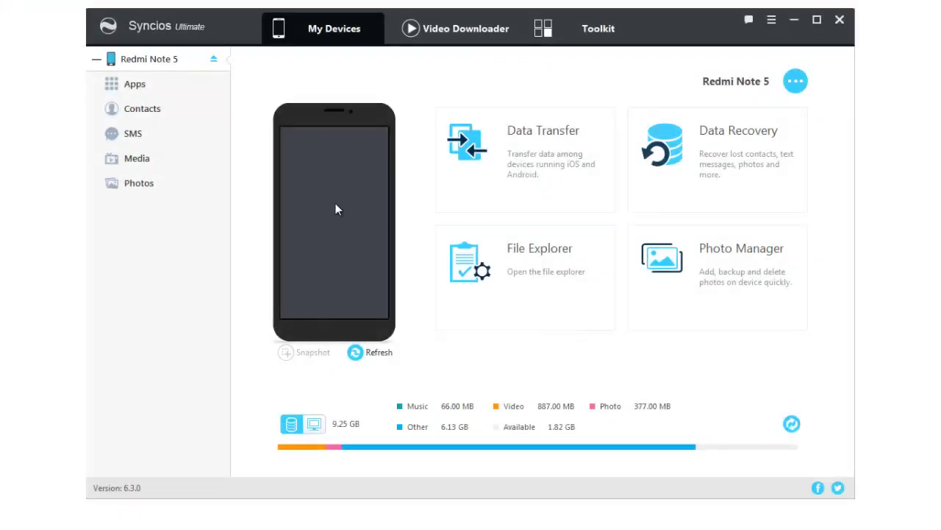
- Open the phone's music list and import the song 24K Magic from the computer
left_click(193, 168)
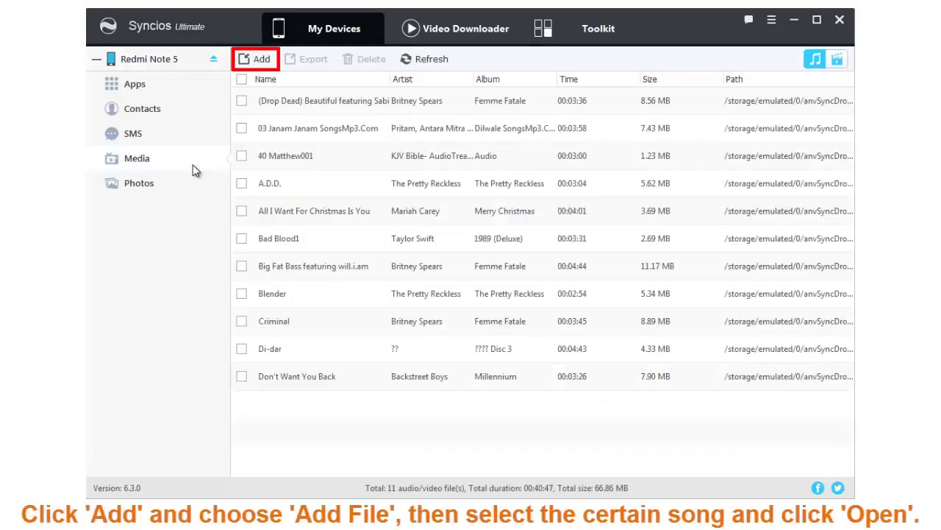
left_click(265, 64)
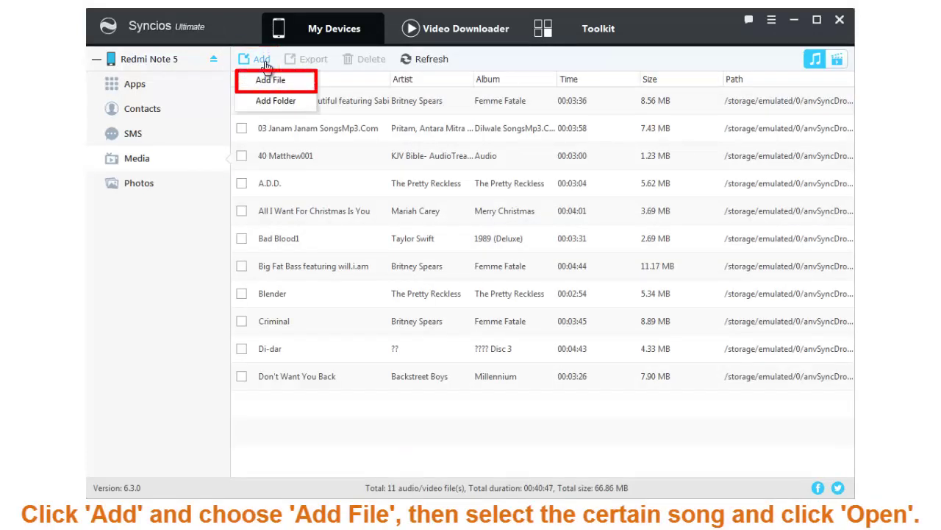
left_click(310, 82)
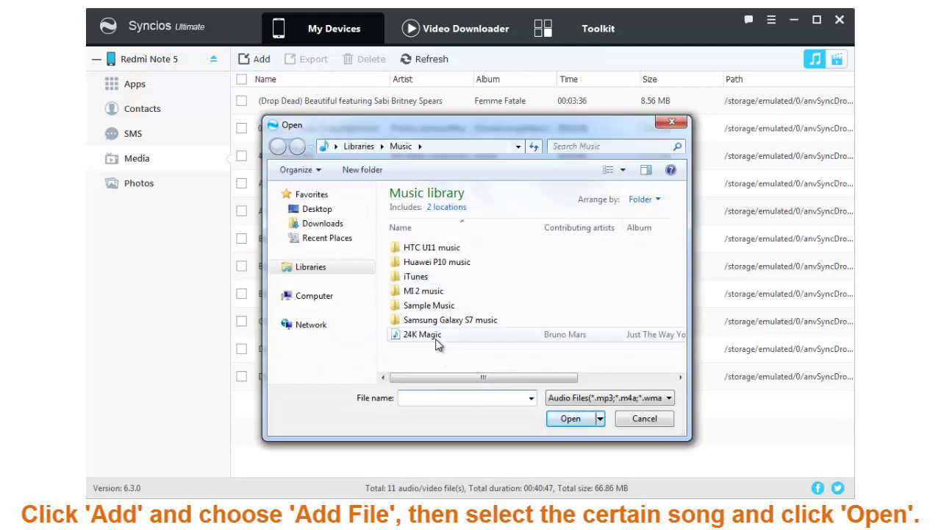
left_click(437, 344)
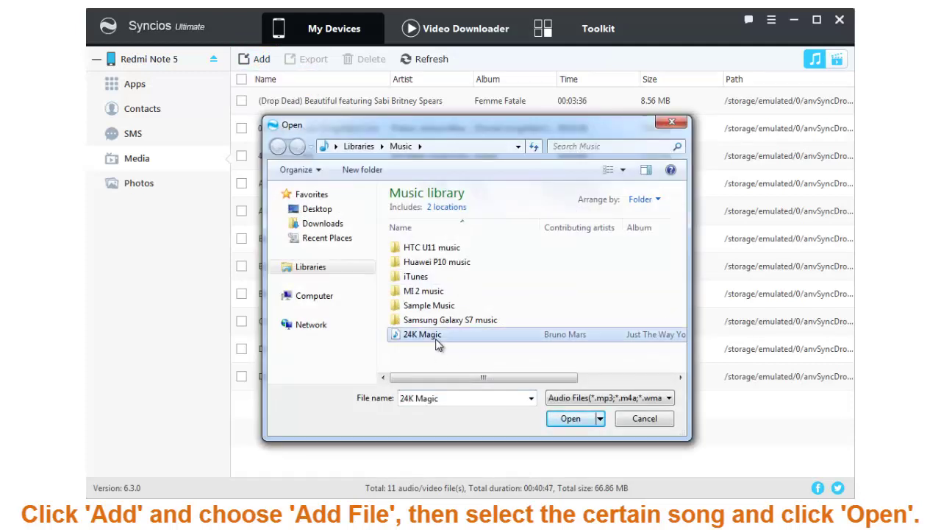
left_click(596, 425)
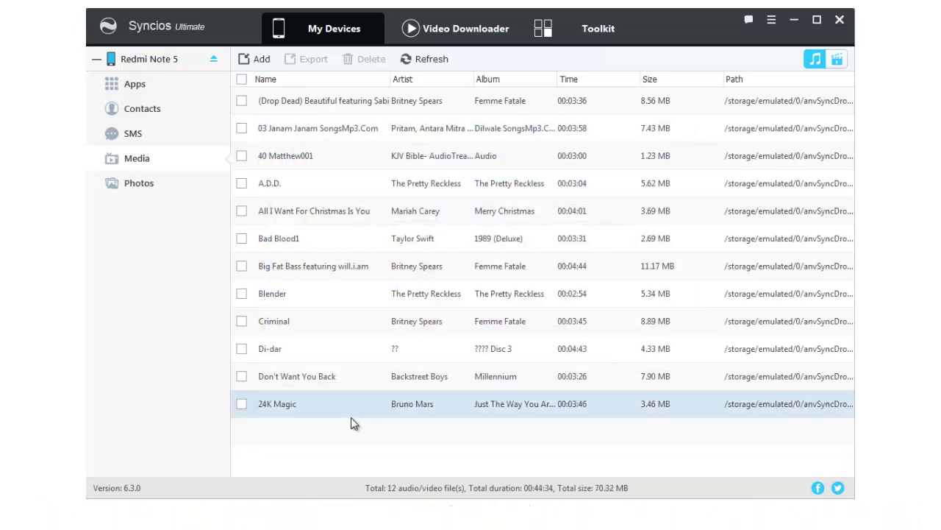
- Import the MI 2 music folder from the computer's My Music onto the phone
left_click(255, 64)
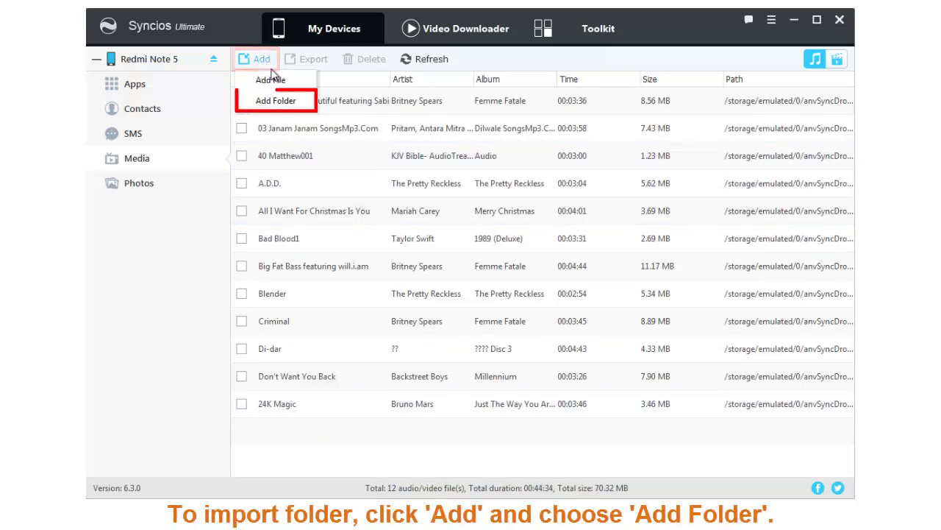
left_click(308, 104)
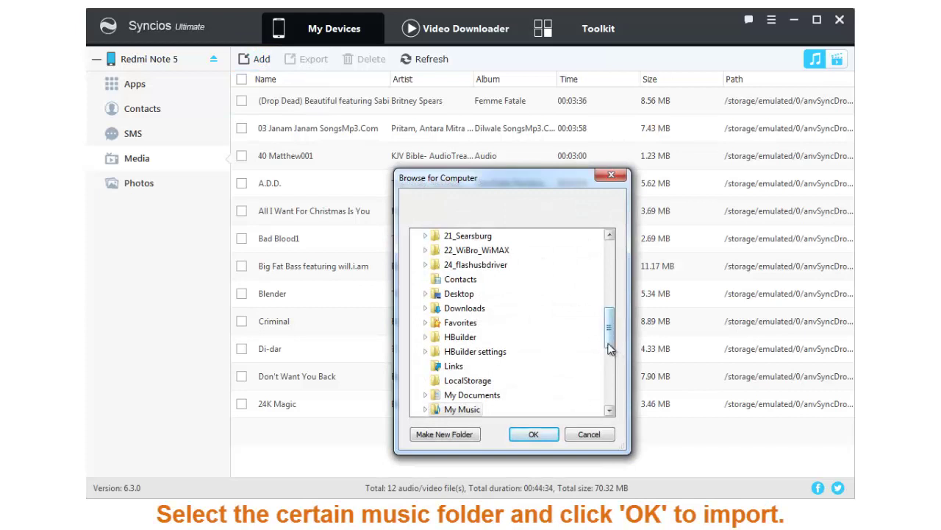
scroll(611, 361, "down", 2)
scroll(611, 360, "down", 2)
left_click(437, 297)
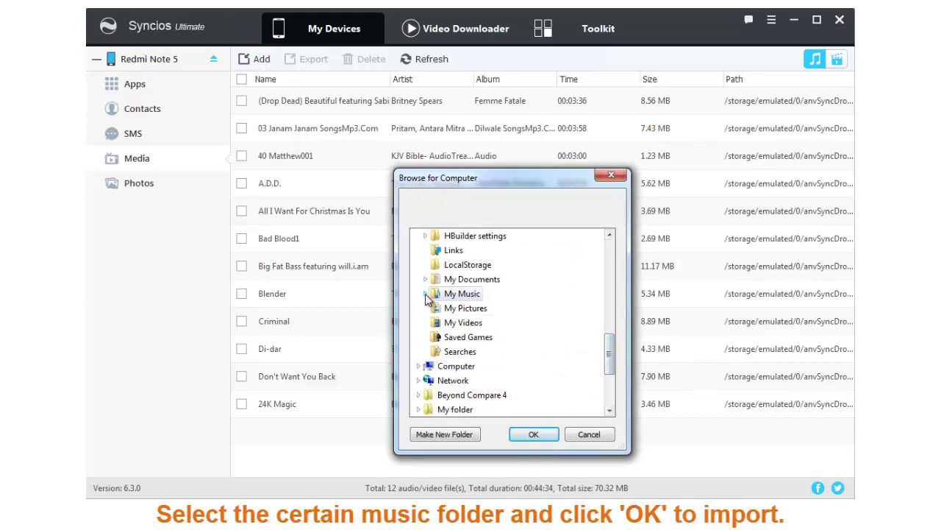
scroll(544, 316, "up", 3)
double_click(462, 410)
scroll(490, 384, "down", 1)
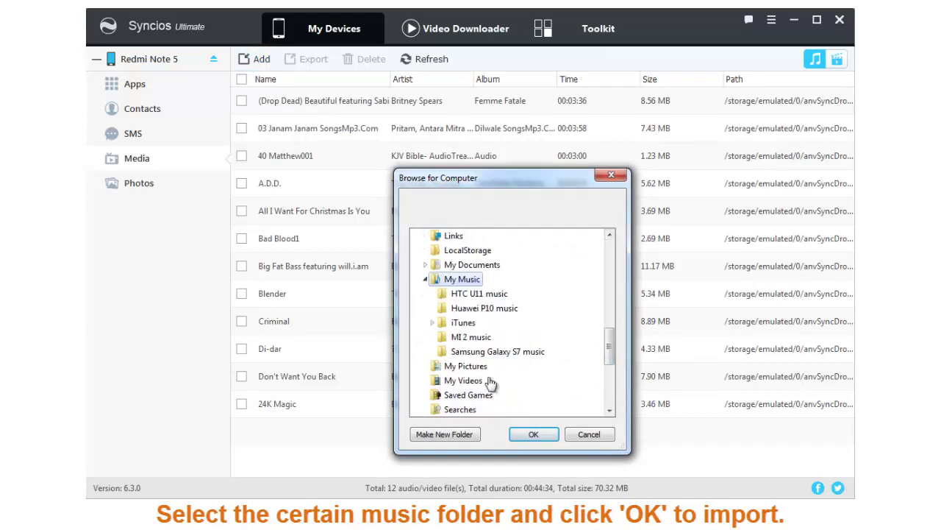
left_click(470, 336)
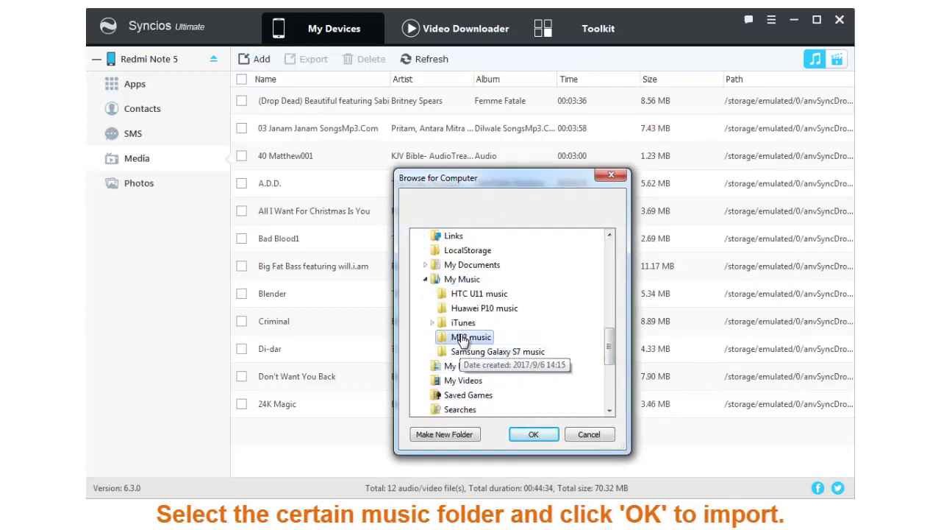
left_click(534, 435)
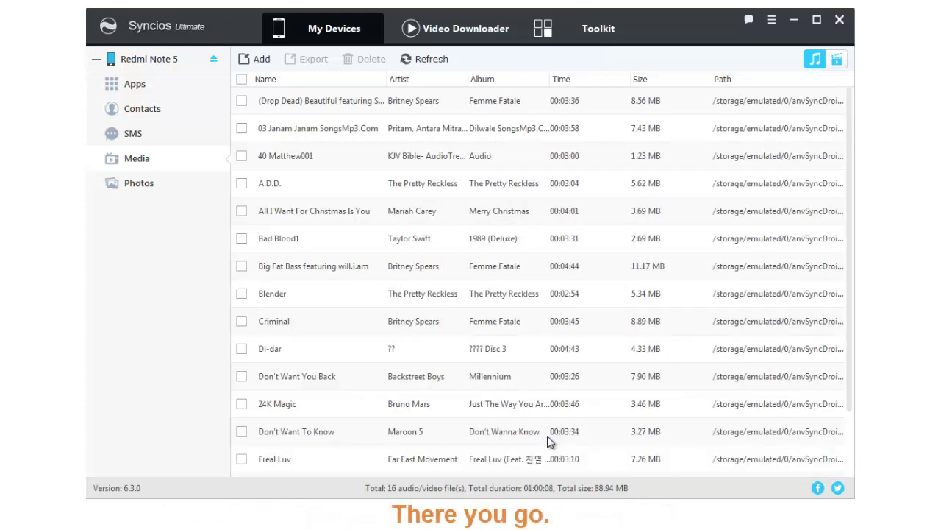
- Export the first four tracks, including 40 Matthew001 and A.D.D., to the Xiaomi Music folder
scroll(547, 435, "down", 2)
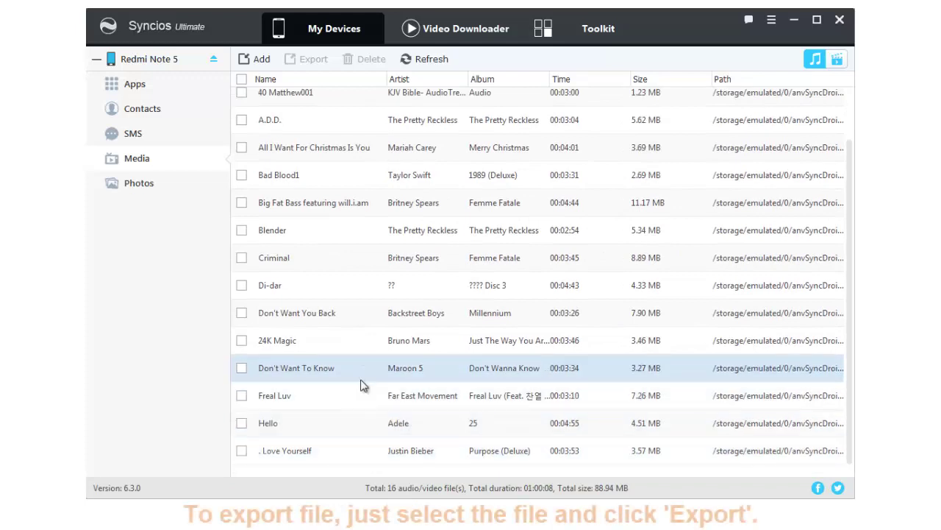
scroll(360, 383, "up", 2)
left_click(241, 100)
left_click(242, 128)
left_click(241, 156)
left_click(242, 183)
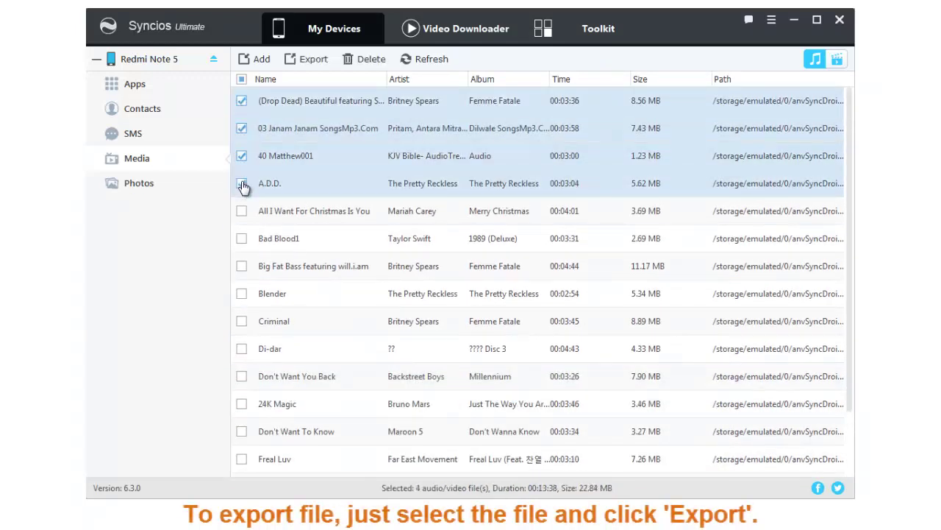
left_click(328, 63)
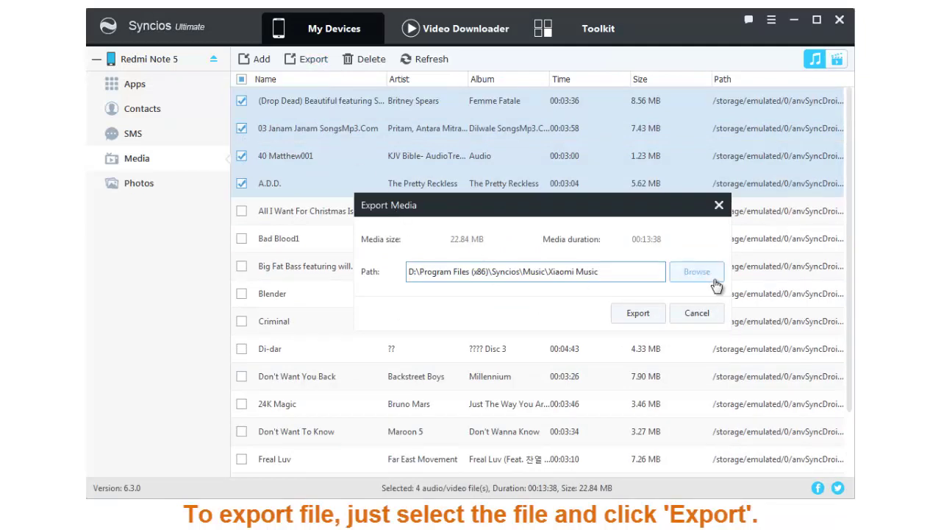
left_click(653, 321)
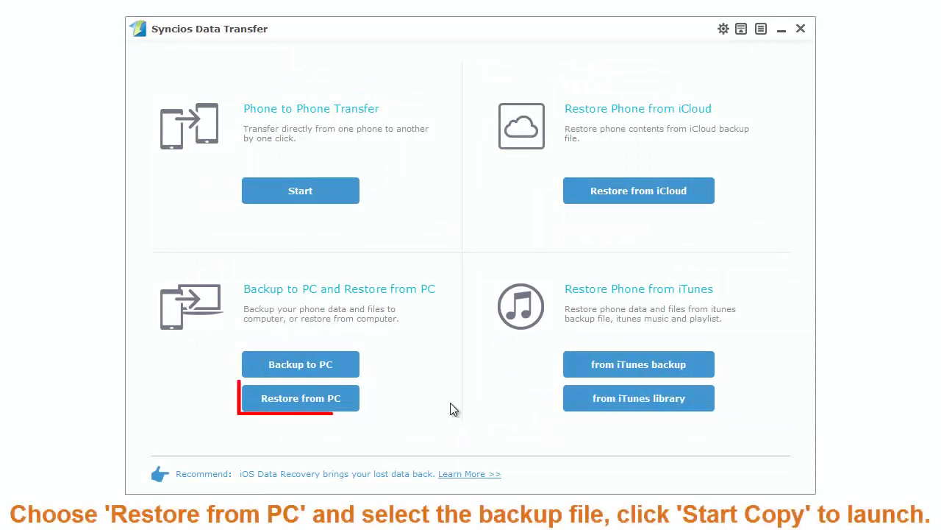
- Choose Restore from PC on the Syncios Data Transfer homepage
left_click(360, 409)
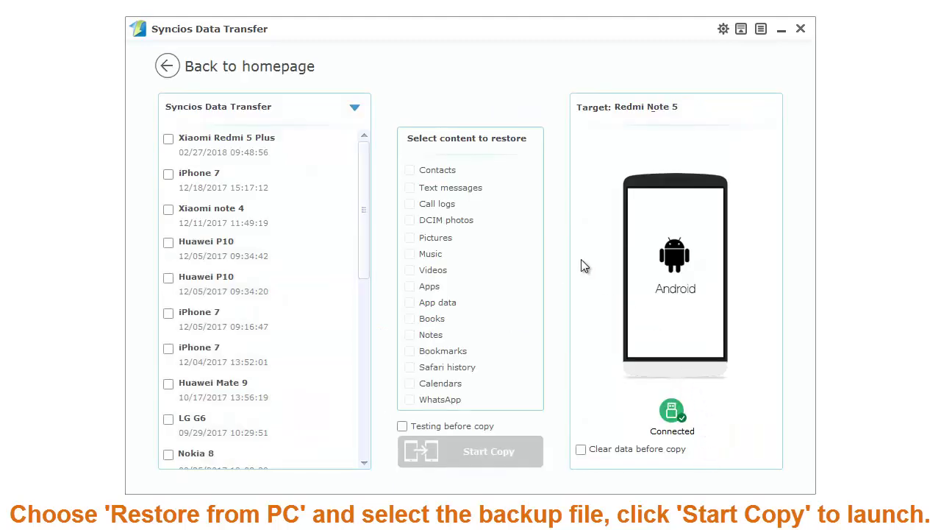
- Restore the December 2017 iPhone 7 backup to the Redmi Note 5 and dismiss the completion summary
left_click(334, 186)
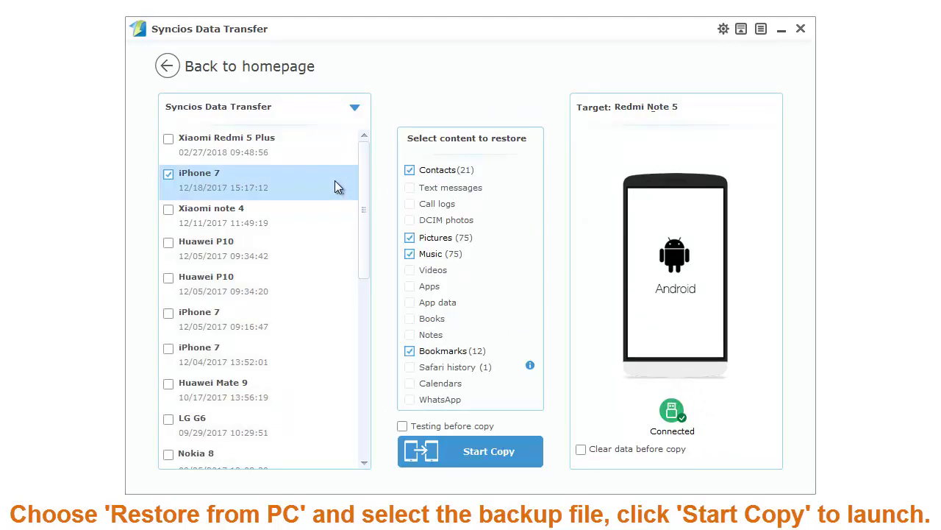
left_click(540, 461)
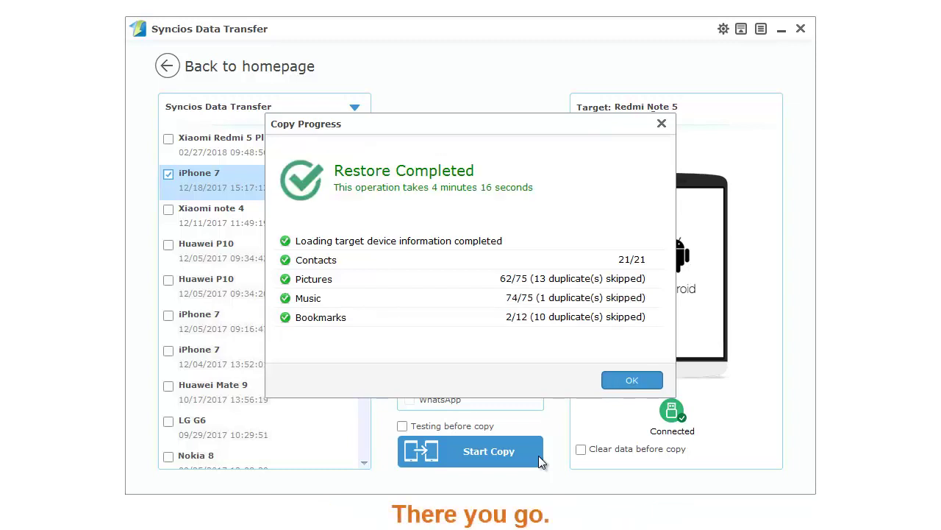
left_click(632, 380)
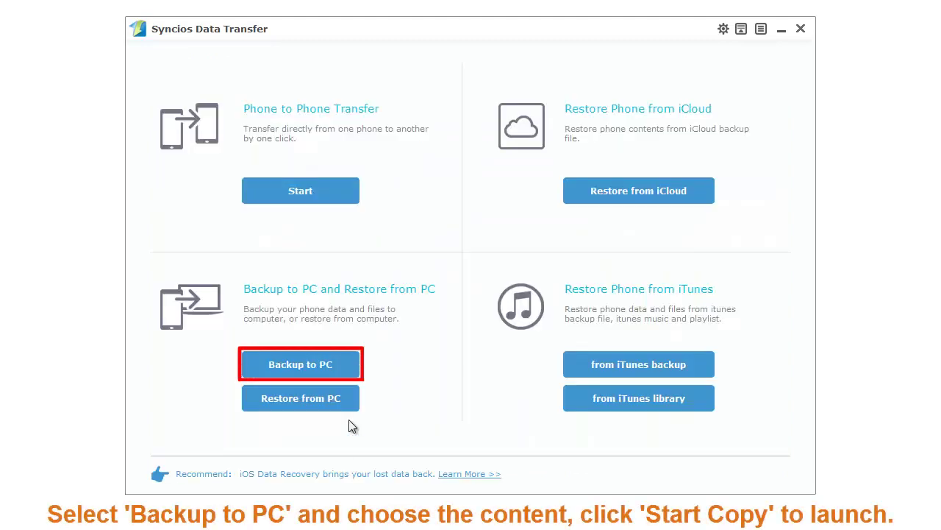
- Open Backup to PC with call logs, pictures and calendars excluded from the Redmi Note 5 backup
left_click(354, 373)
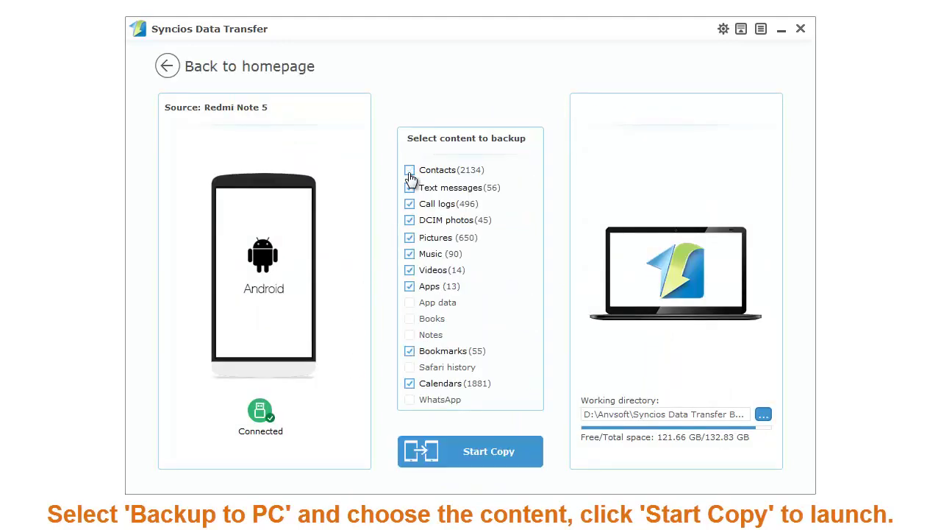
left_click(410, 204)
left_click(409, 236)
left_click(410, 383)
- Start the Data Transfer backup of messages, DCIM photos, videos, apps and bookmarks to the PC
left_click(535, 452)
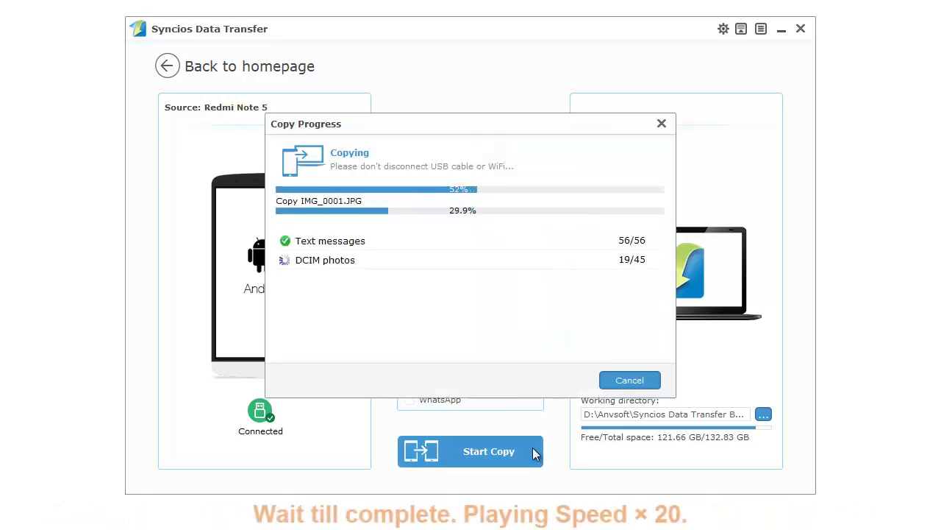